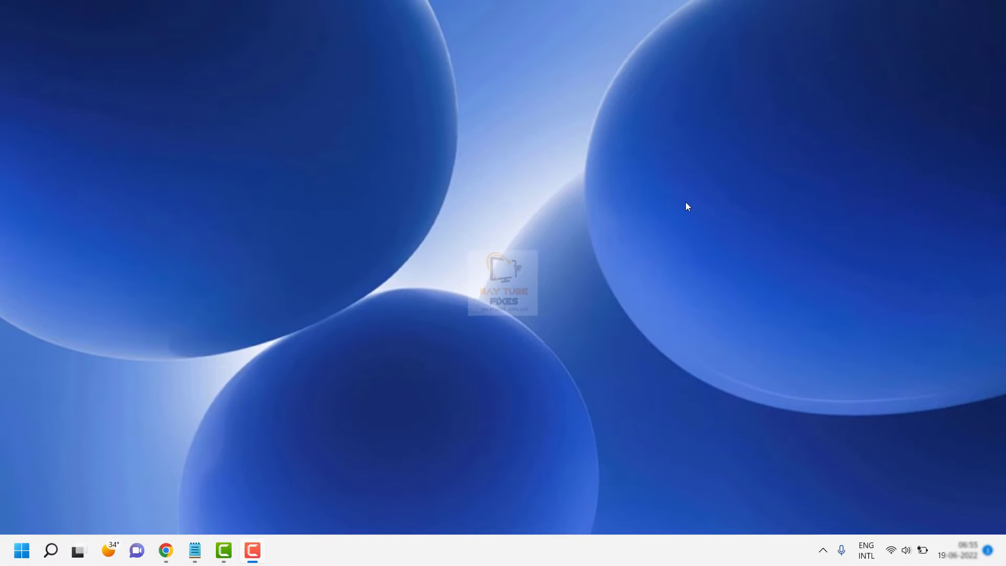
- Open the Start menu from the taskbar Start button
click(26, 553)
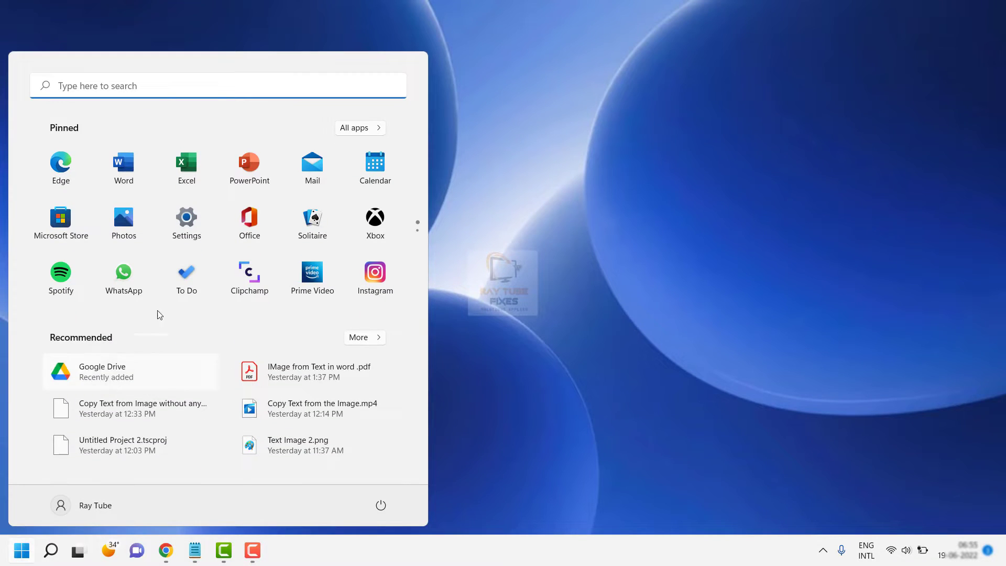
- Launch Settings and go to Apps > Apps & features to list installed apps
click(187, 224)
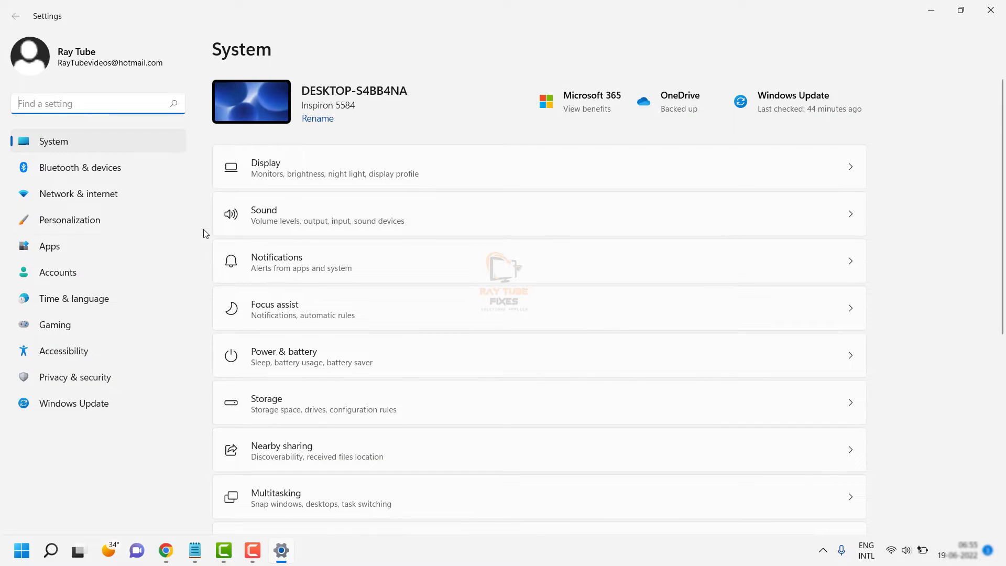
click(51, 246)
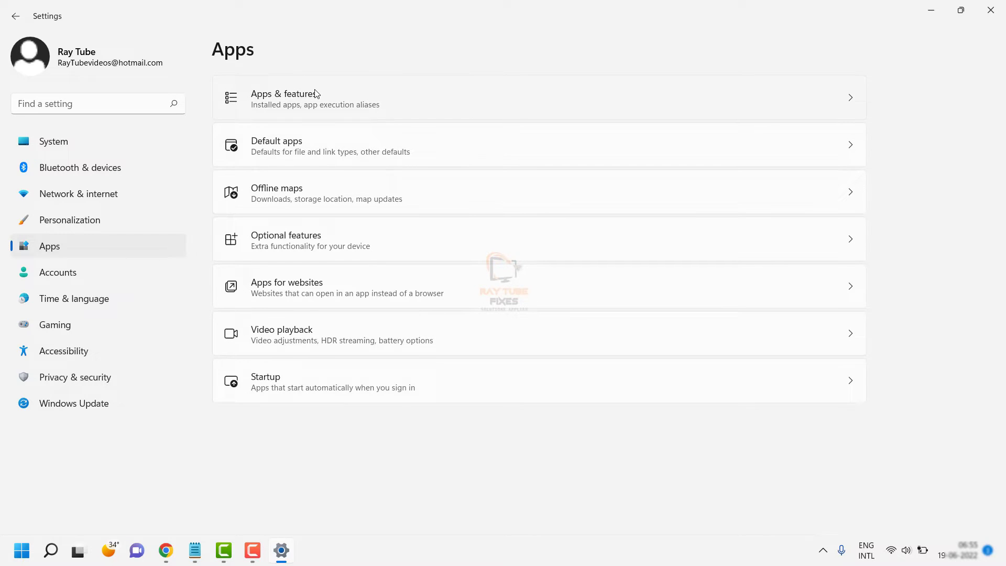
click(302, 108)
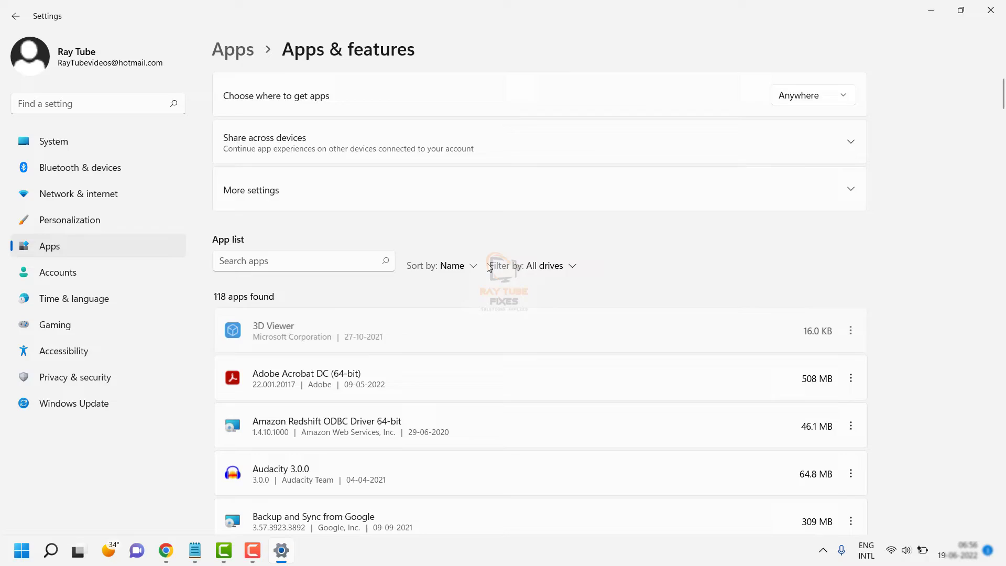
scroll(487, 268, down, 4)
scroll(488, 267, down, 5)
scroll(488, 267, down, 4)
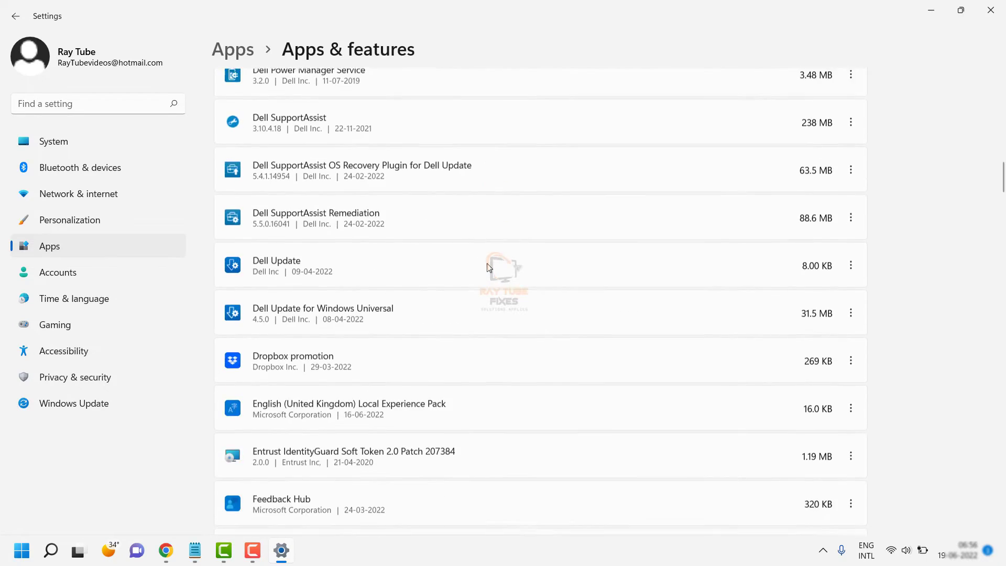
scroll(488, 267, down, 4)
scroll(487, 267, down, 5)
scroll(488, 268, down, 5)
scroll(488, 267, down, 4)
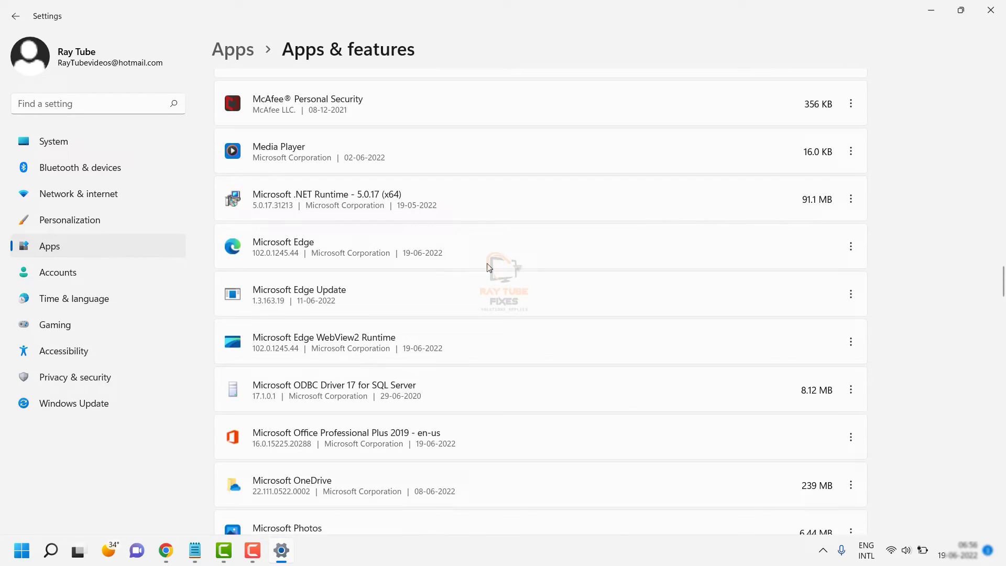
scroll(488, 268, down, 4)
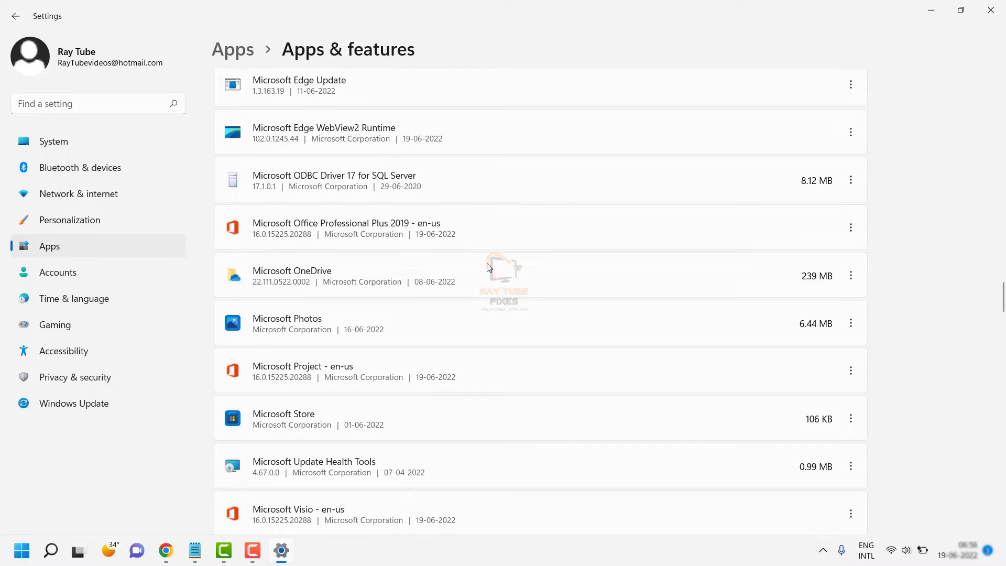
scroll(295, 362, down, 2)
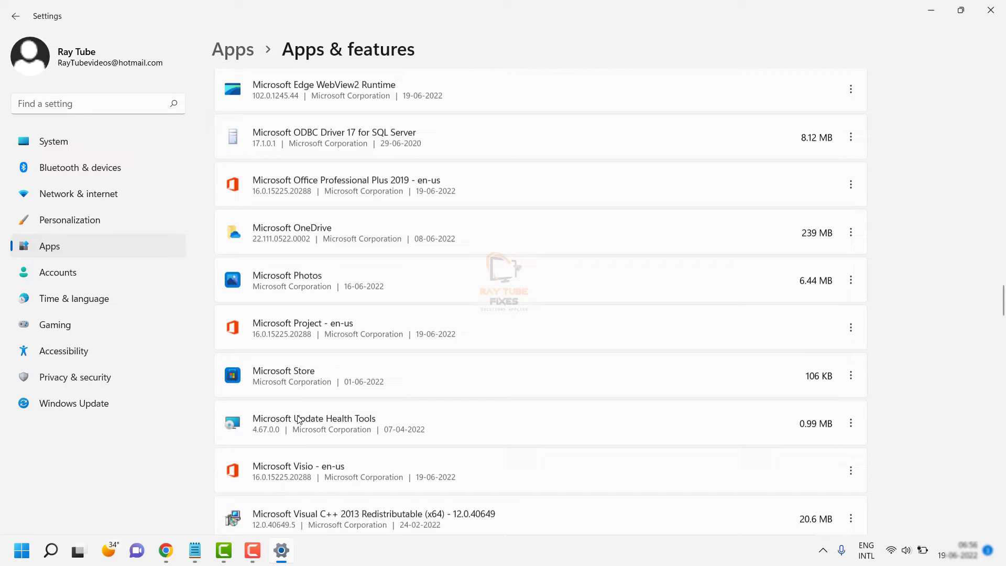
scroll(294, 362, down, 2)
scroll(295, 362, down, 2)
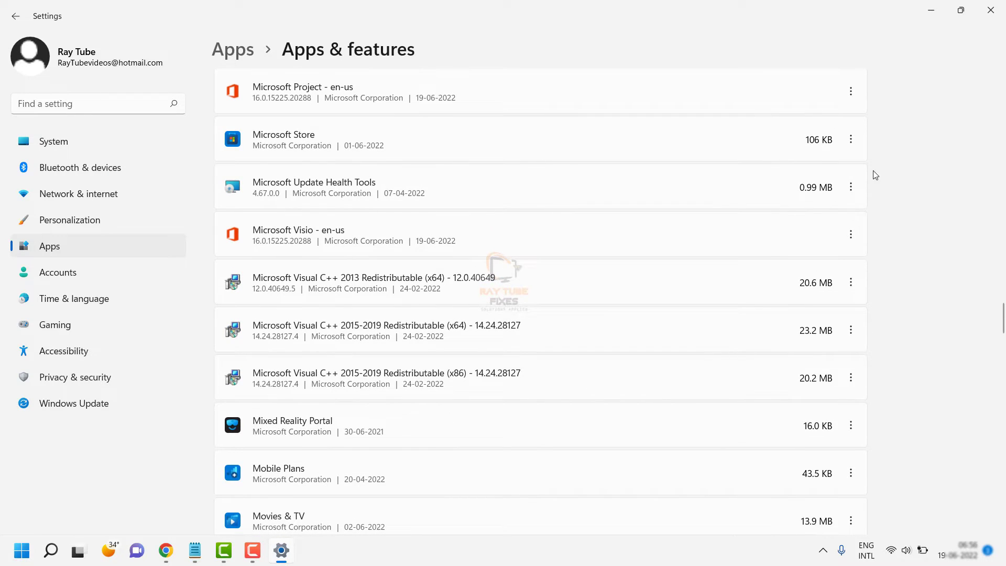
- Open Microsoft Store's Advanced options from its three-dot menu
click(850, 139)
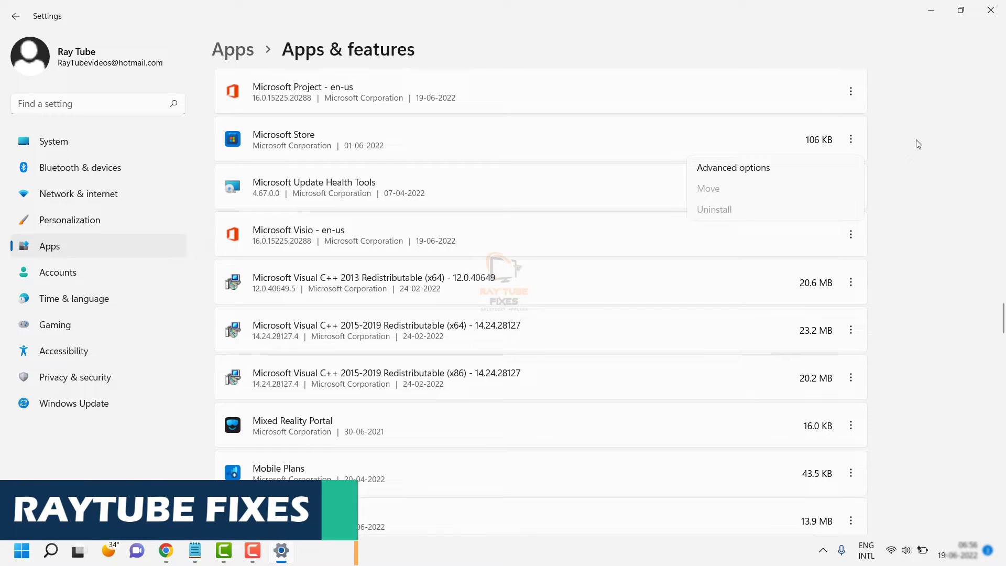
click(737, 168)
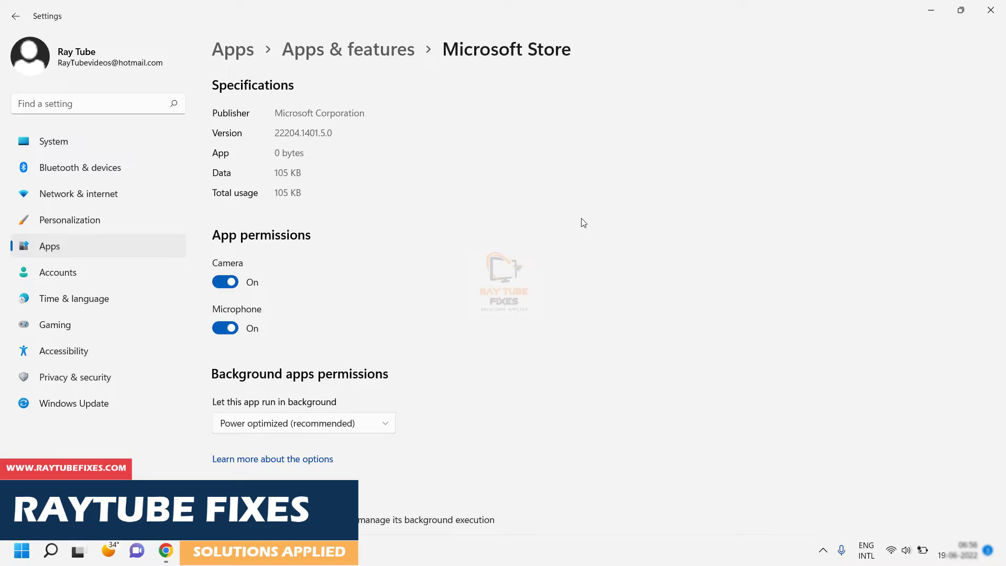
scroll(583, 222, down, 3)
scroll(582, 222, down, 3)
scroll(582, 223, down, 2)
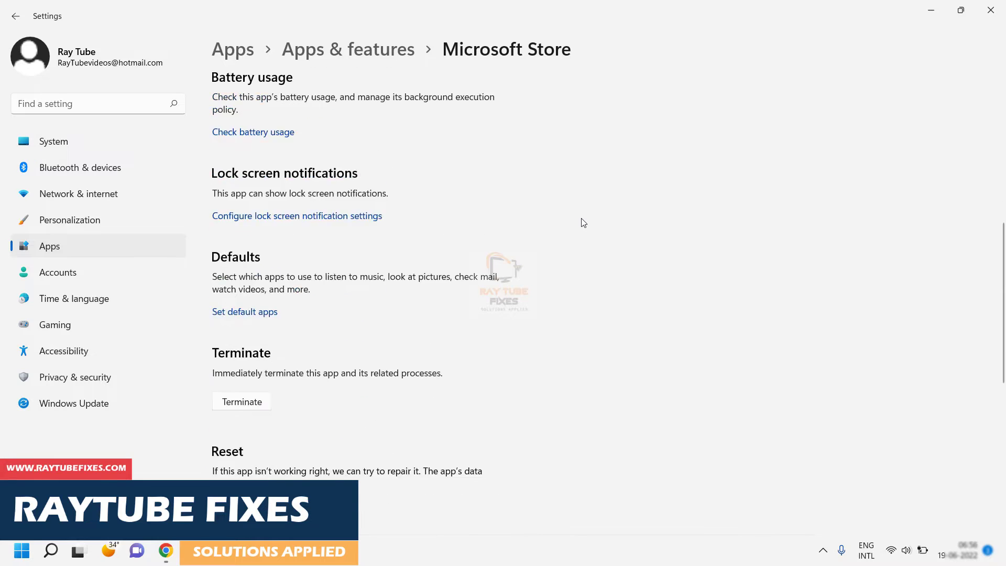
scroll(582, 222, down, 3)
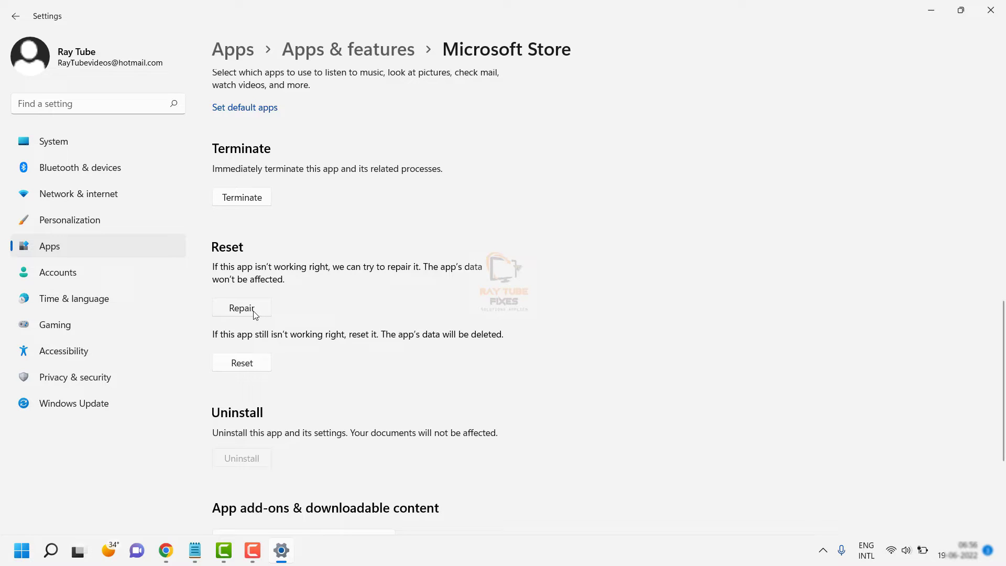
scroll(254, 310, down, 1)
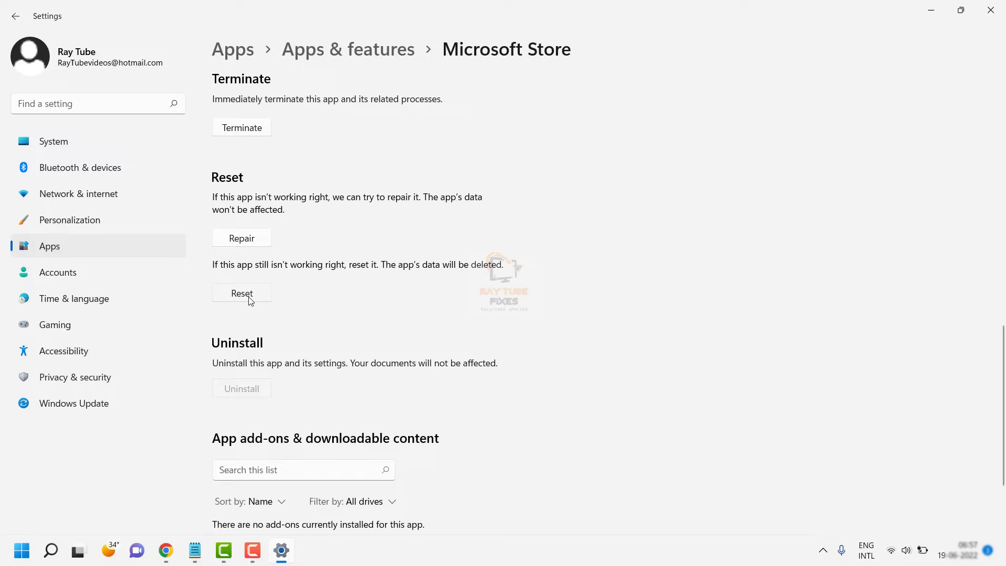
- Reset Microsoft Store, confirming deletion of its app data, then close Settings
click(249, 298)
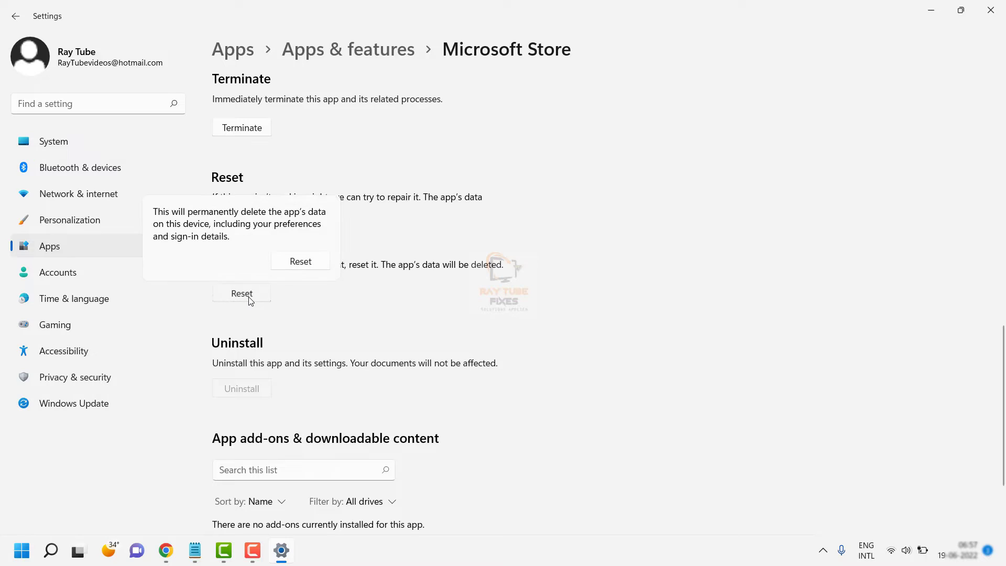
click(305, 263)
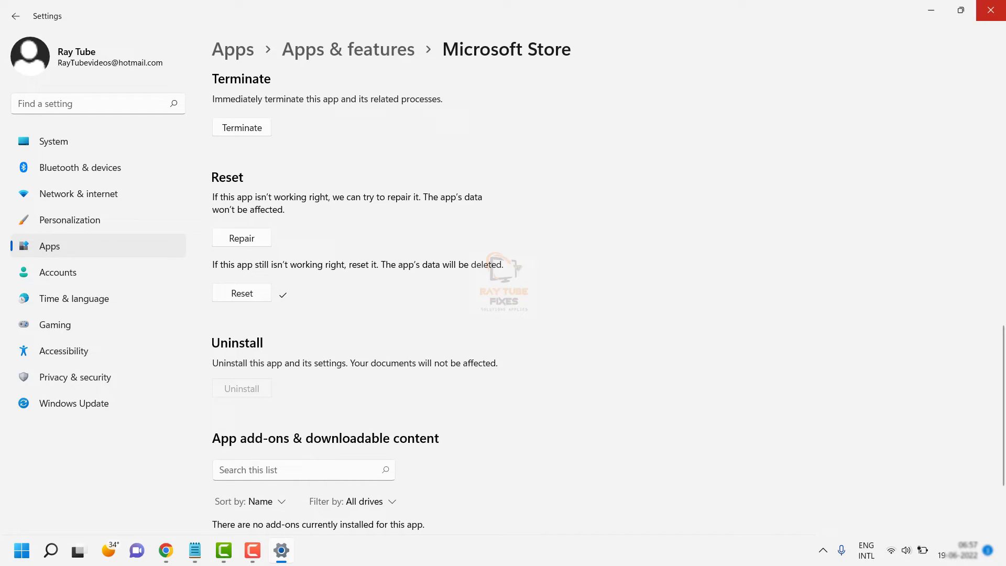
click(990, 10)
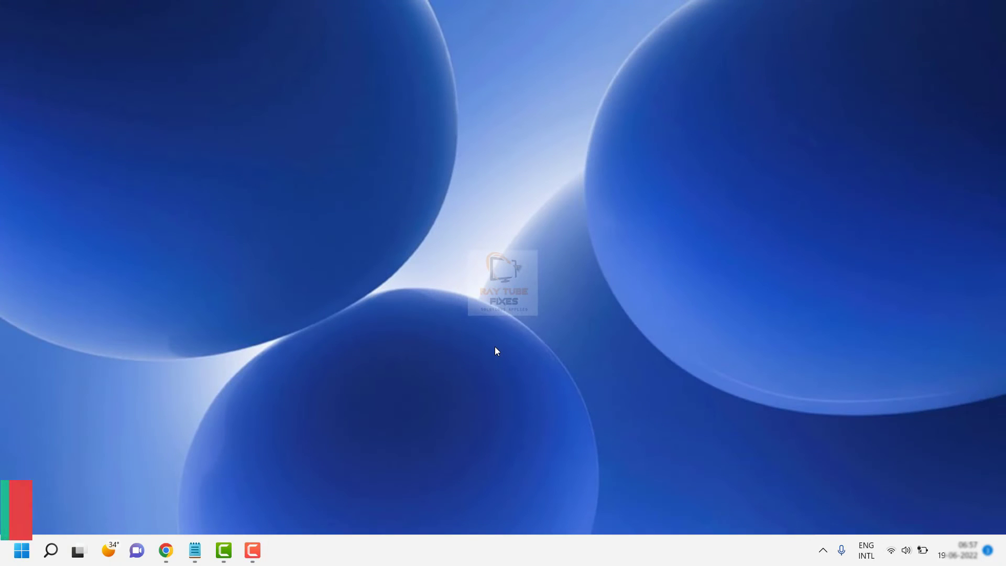
- Search Start for 'power' and run Windows PowerShell as Administrator
click(22, 551)
click(51, 551)
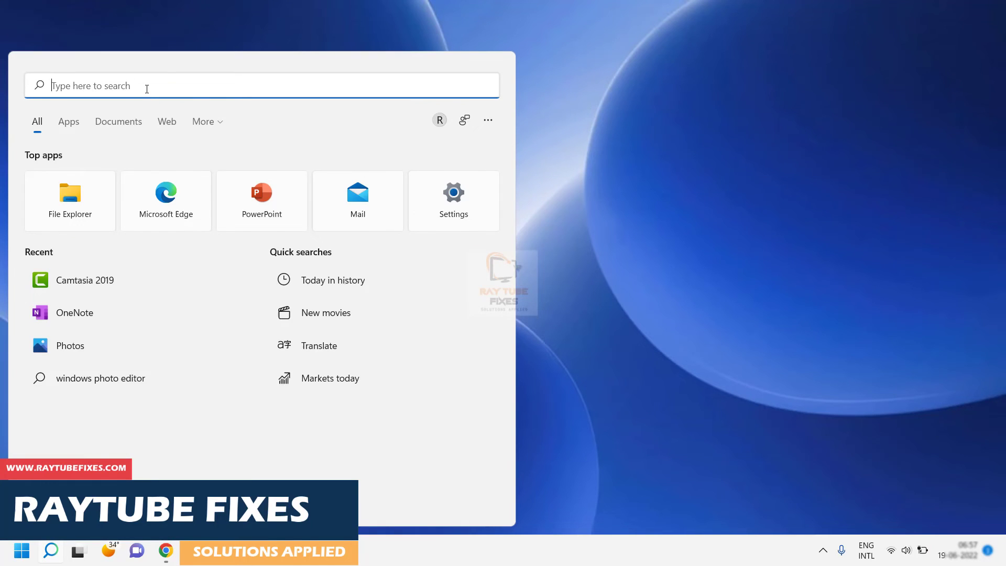
text(power)
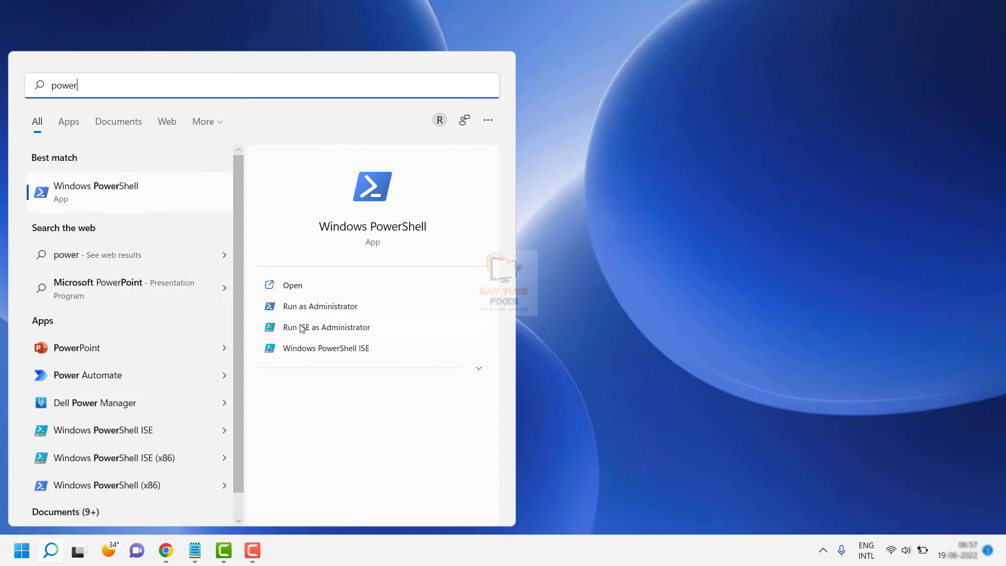
click(312, 308)
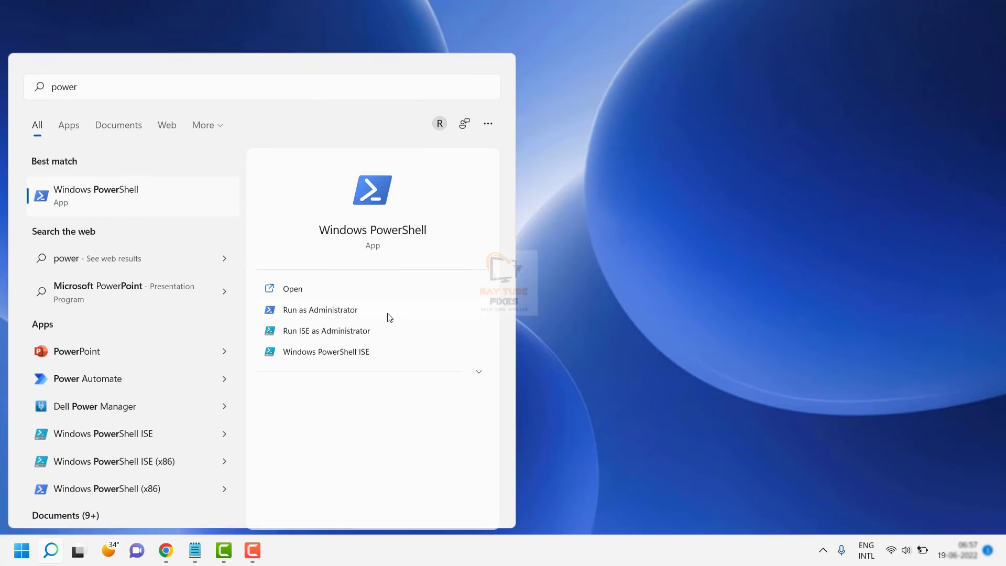
click(388, 311)
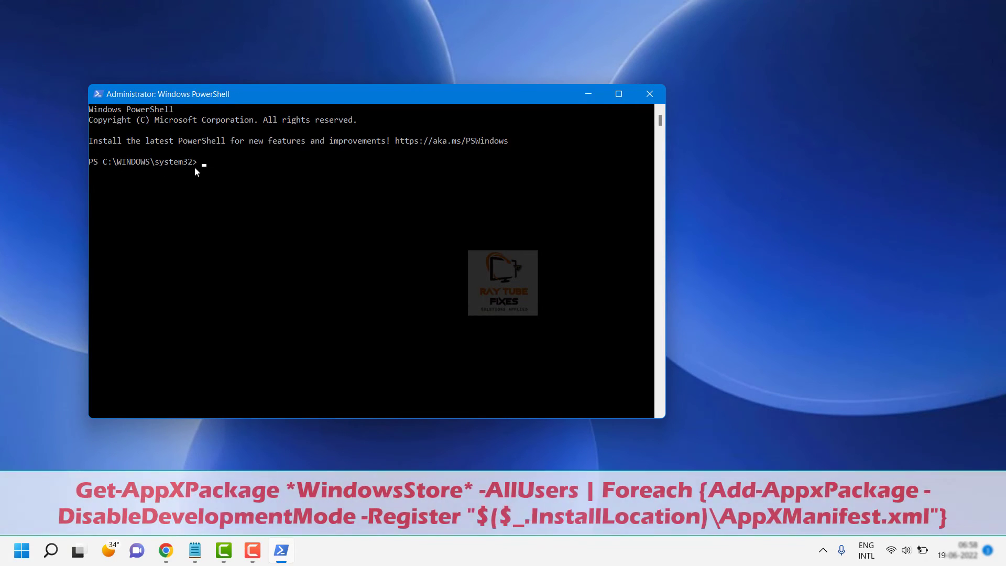
- Paste and run the Get-AppXPackage ... Add-AppxPackage -Register command in admin PowerShell
right_click(215, 160)
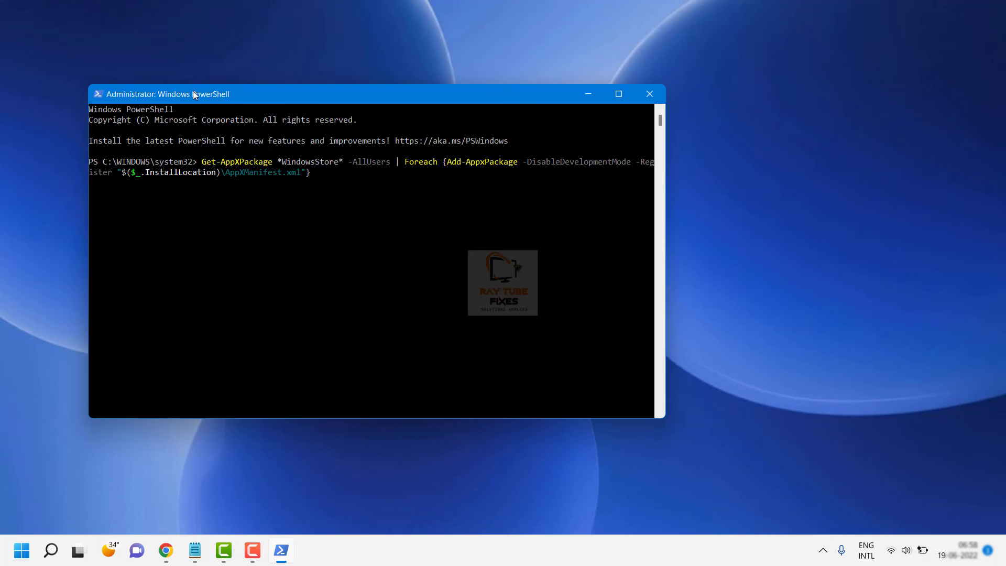
right_click(194, 95)
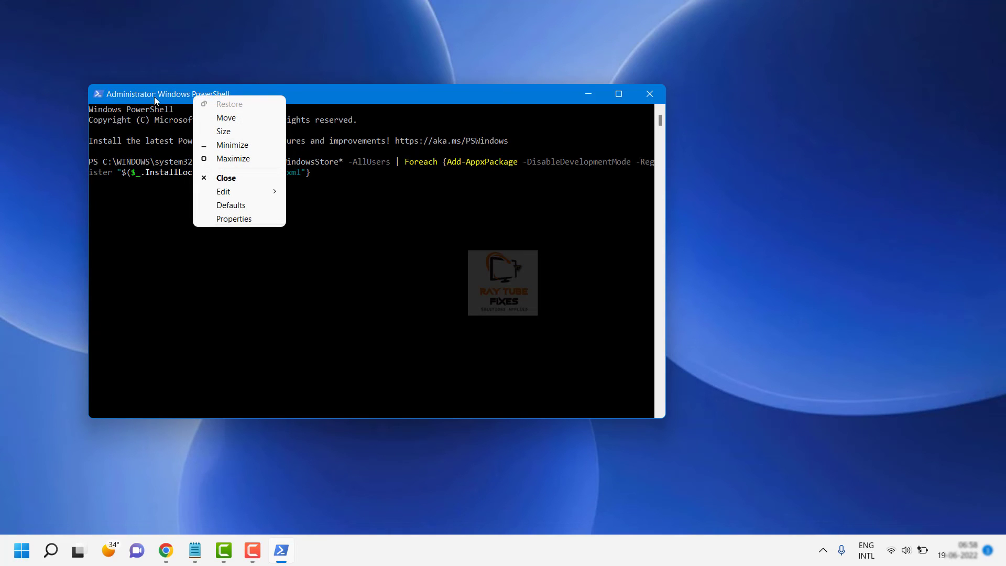
mouse_move(237, 190)
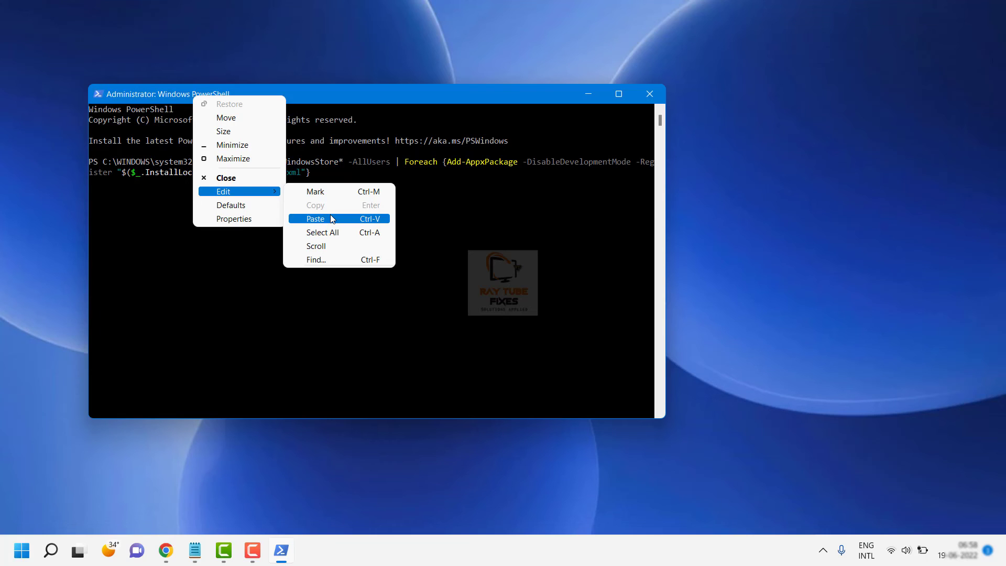
click(350, 164)
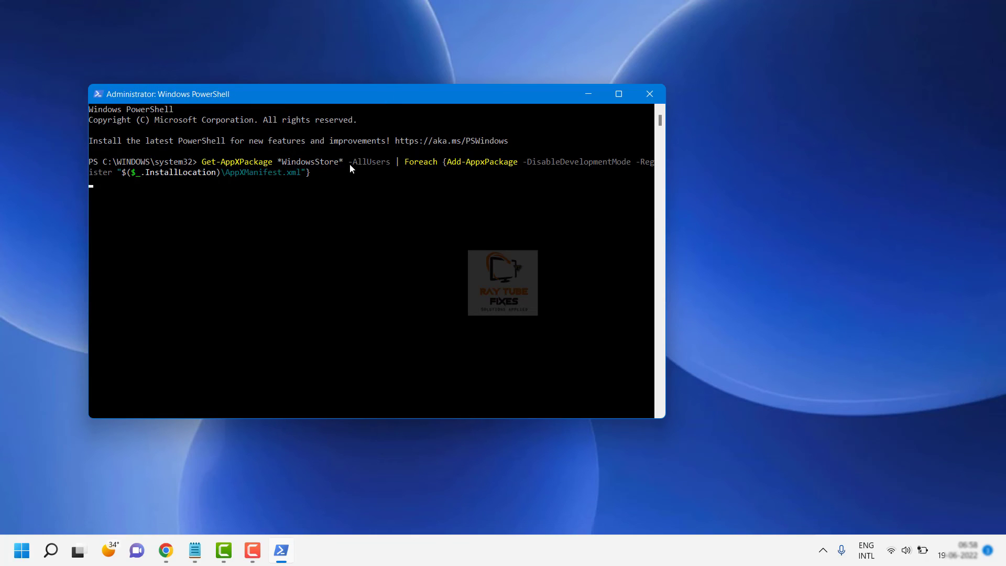
key(Return)
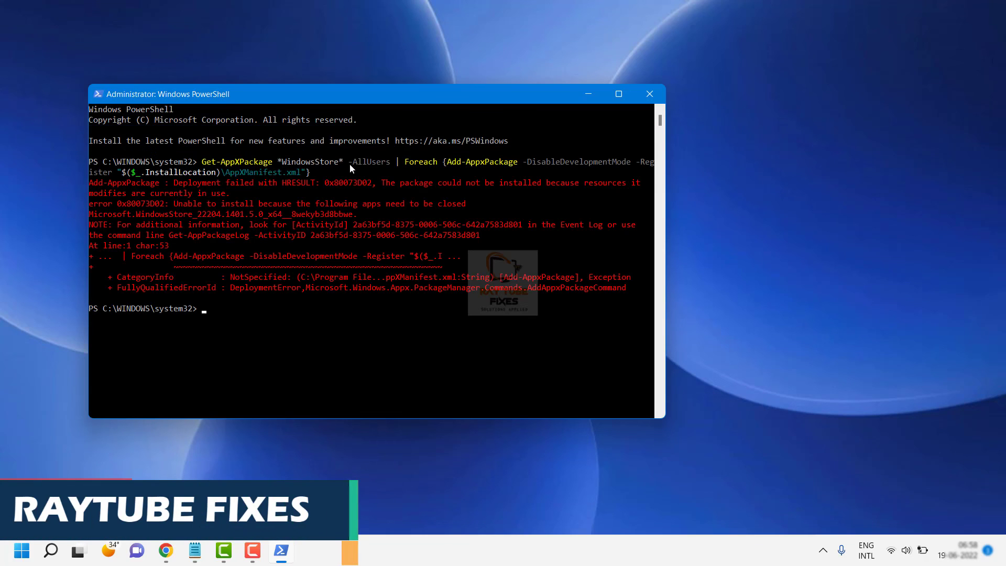
- Close the Windows PowerShell window with its title-bar X
click(659, 96)
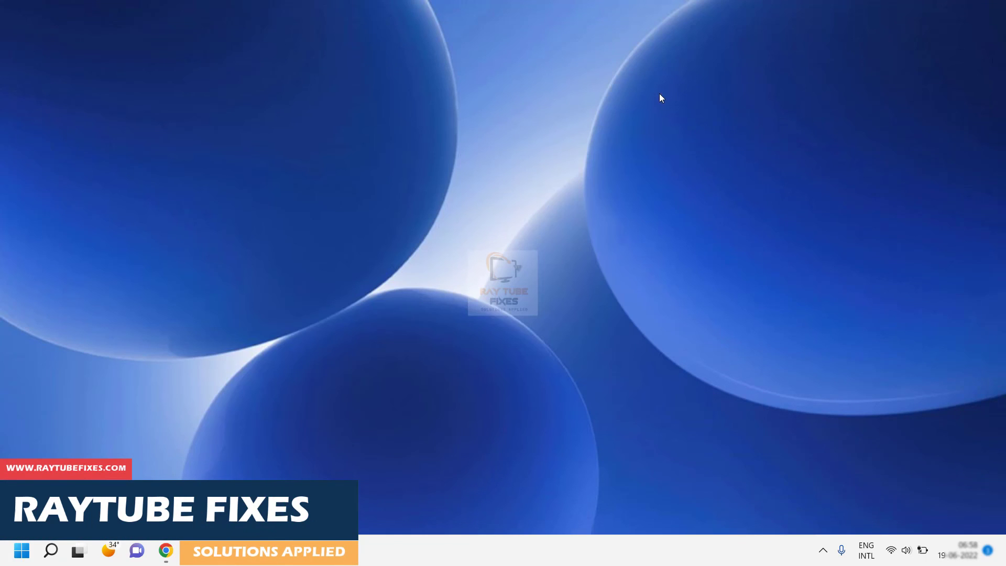